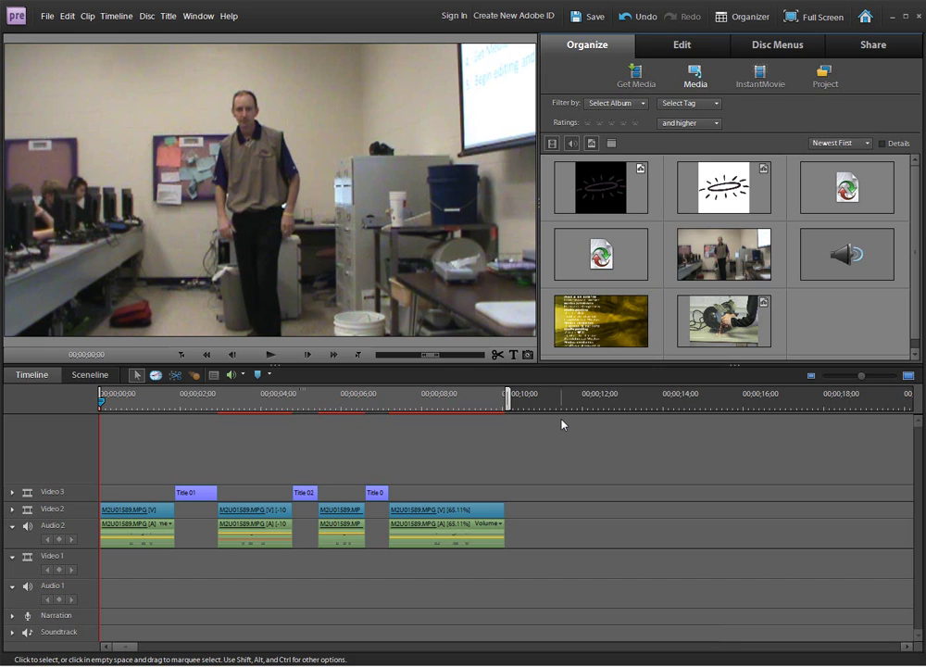
Step: Save the project with its three titles and four video clips on the timeline
left_click(585, 21)
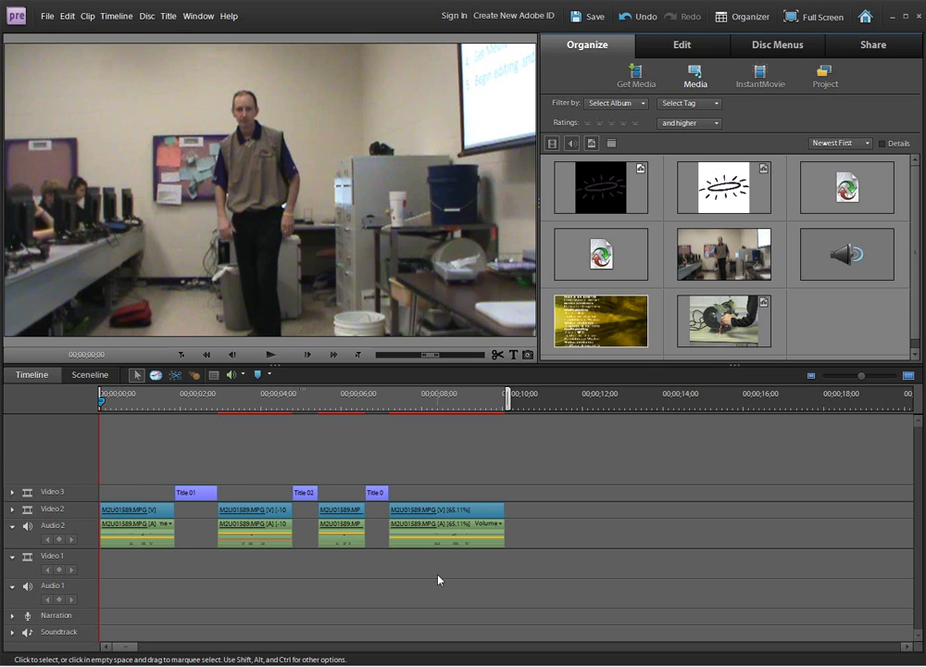
Step: Choose a Computer share in Windows Media format with the Cable Modem, DSL preset
left_click(874, 47)
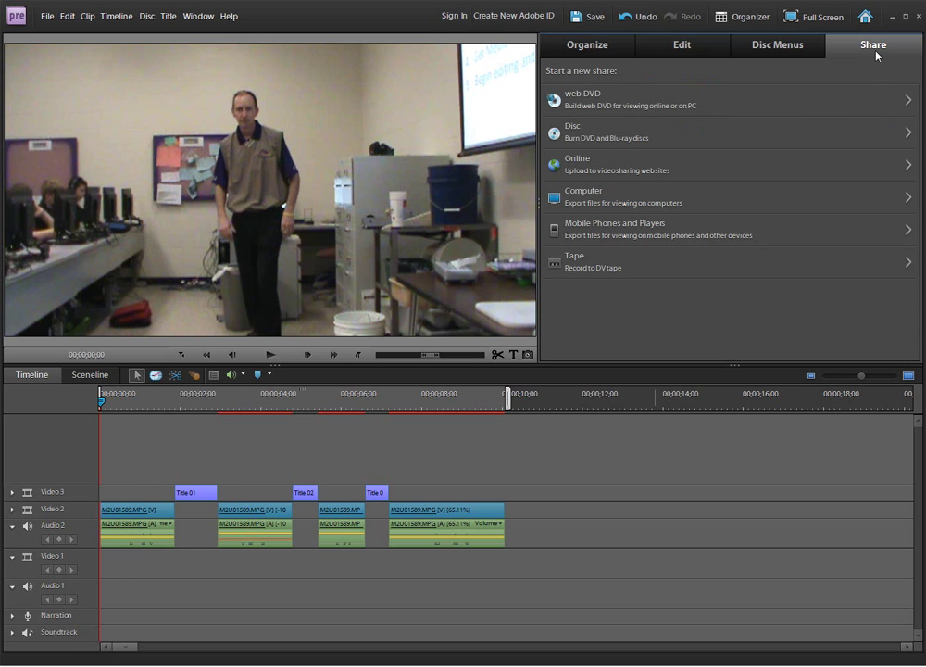
left_click(658, 203)
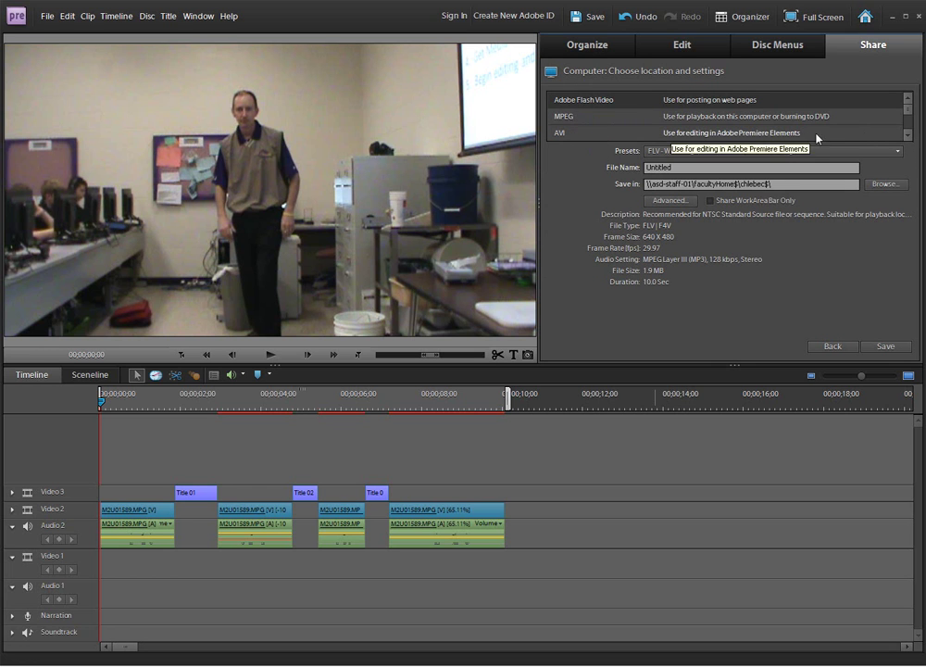
left_click(908, 135)
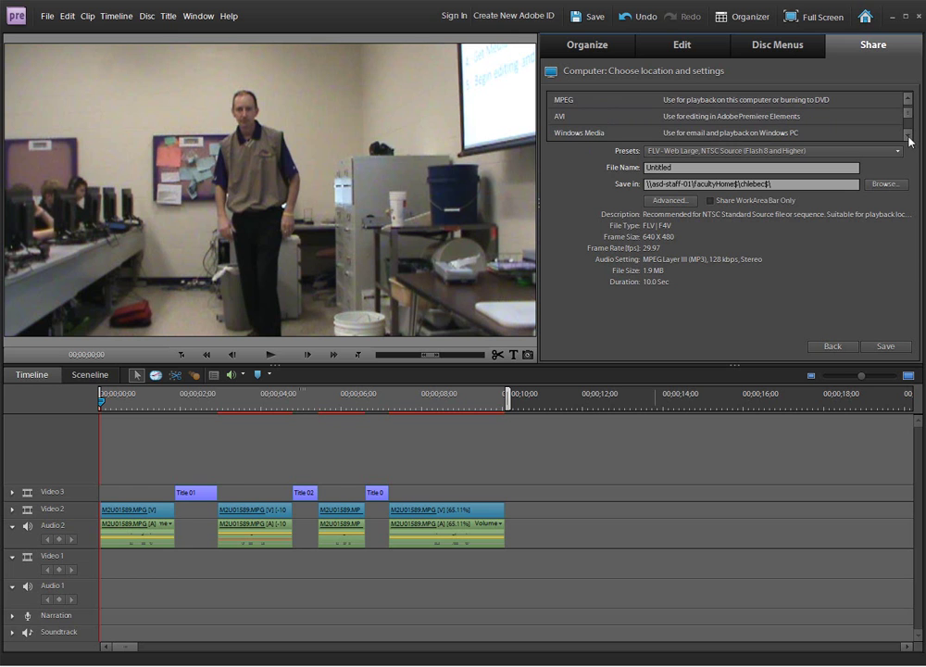
left_click(601, 134)
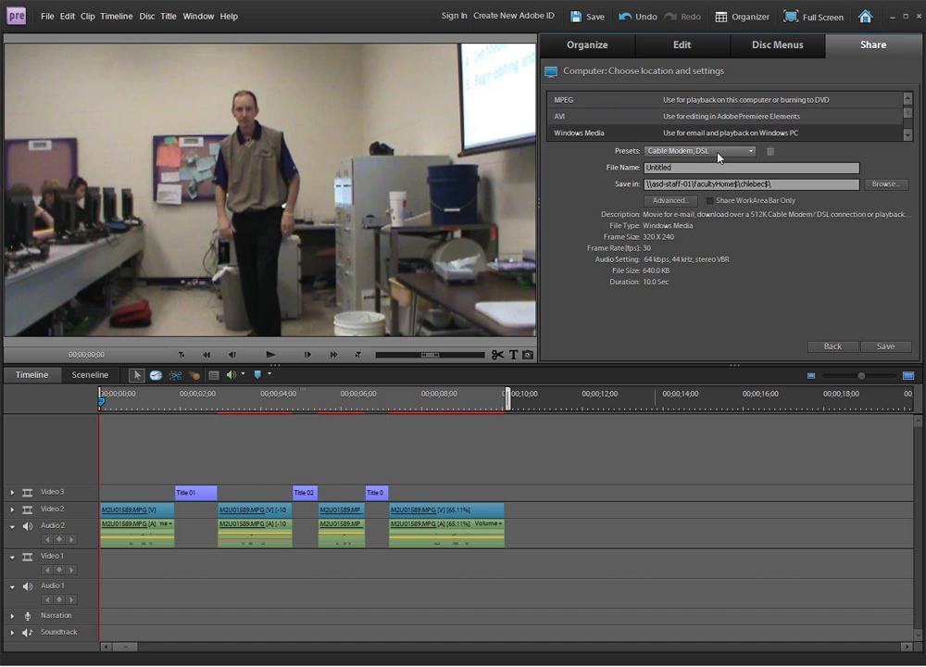
left_click(751, 152)
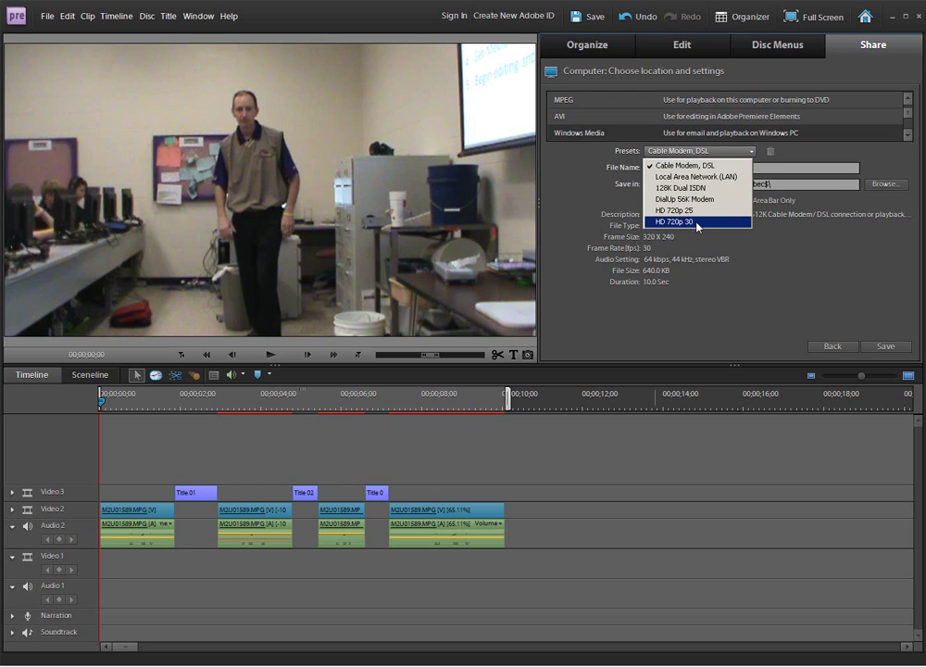
left_click(688, 169)
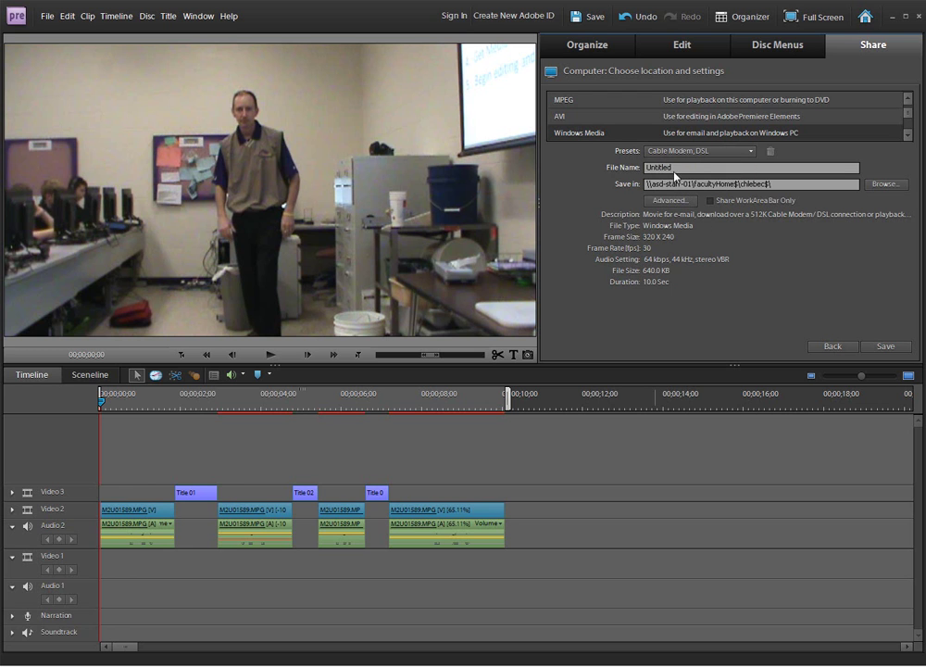
Step: Replace the 'Untitled' file name with 'My name is final'
double_click(676, 169)
type("My name is final video")
key("BackSpace")
key("BackSpace")
key("BackSpace")
key("BackSpace")
Step: Browse to H:\tech\editing and set it as the export's save folder
left_click(887, 184)
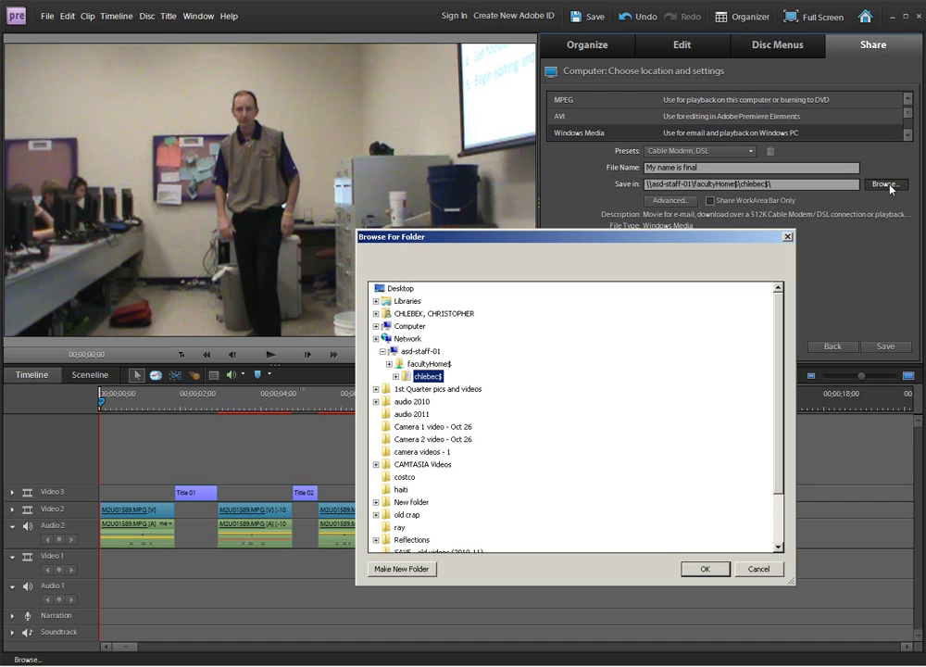
double_click(411, 327)
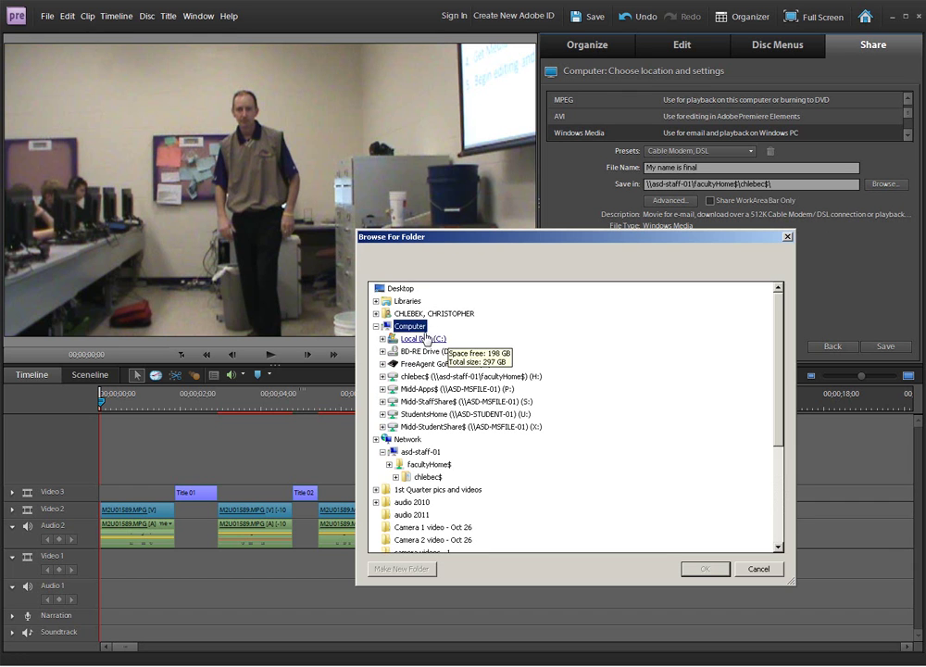
double_click(423, 377)
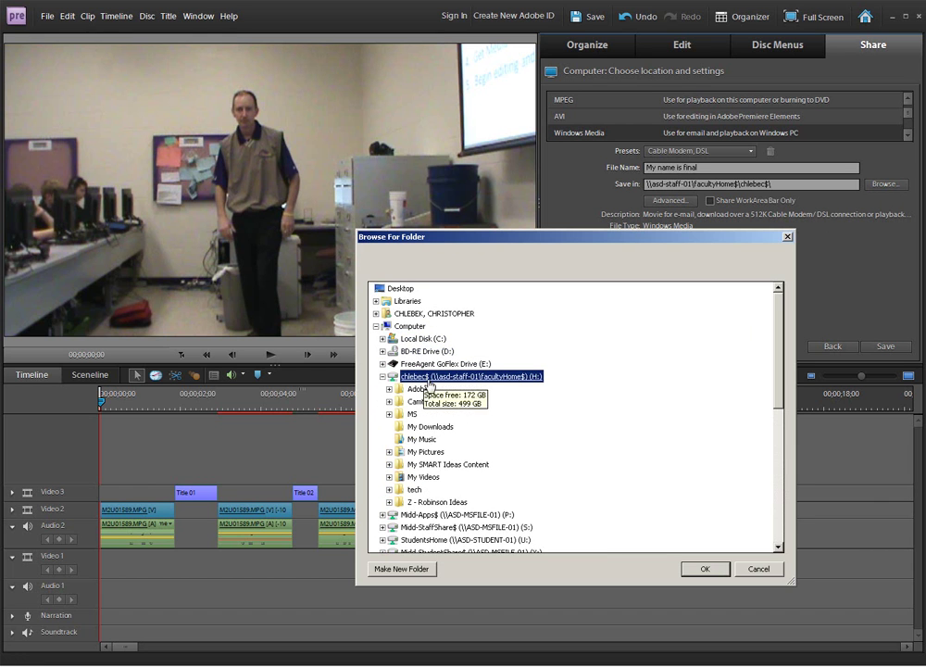
double_click(414, 490)
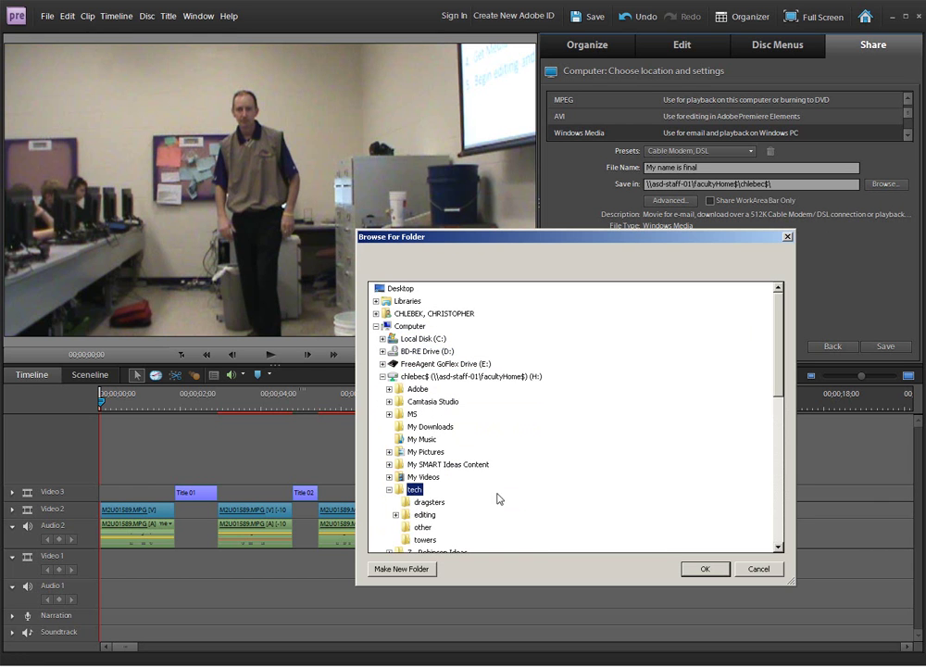
scroll(498, 498, "down", 3)
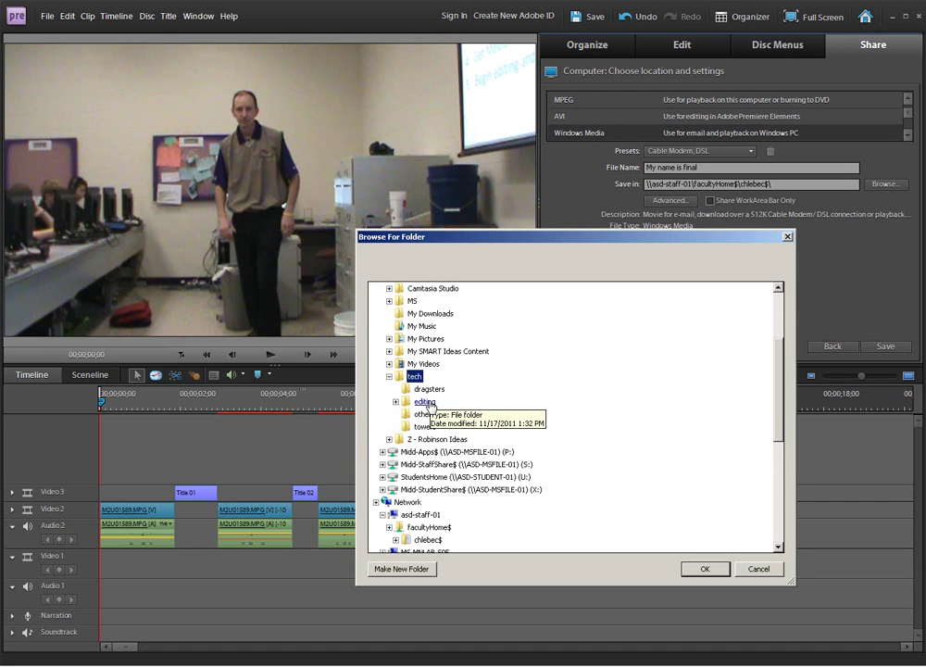
left_click(426, 402)
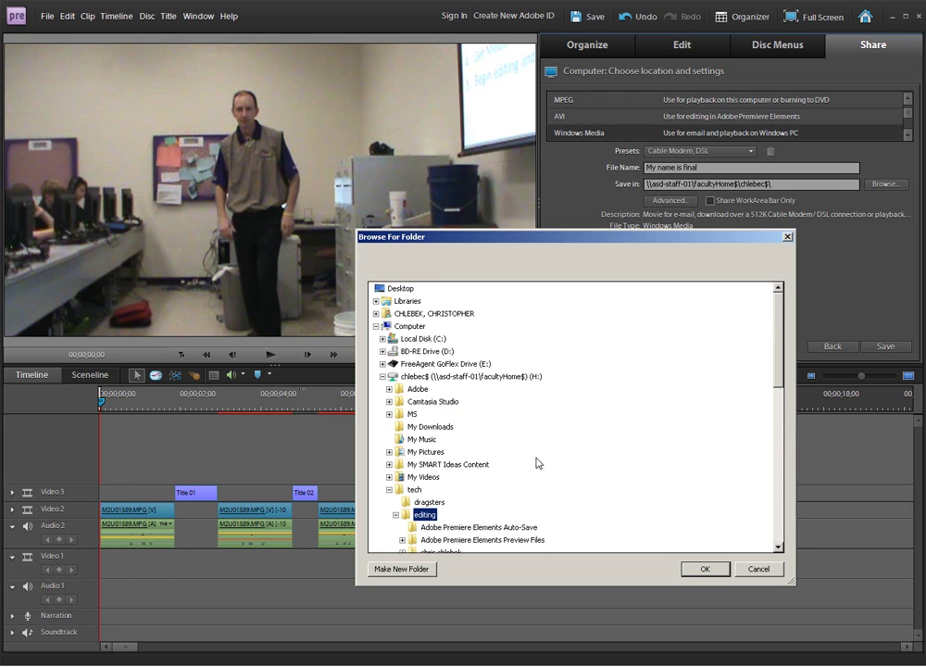
left_click(702, 570)
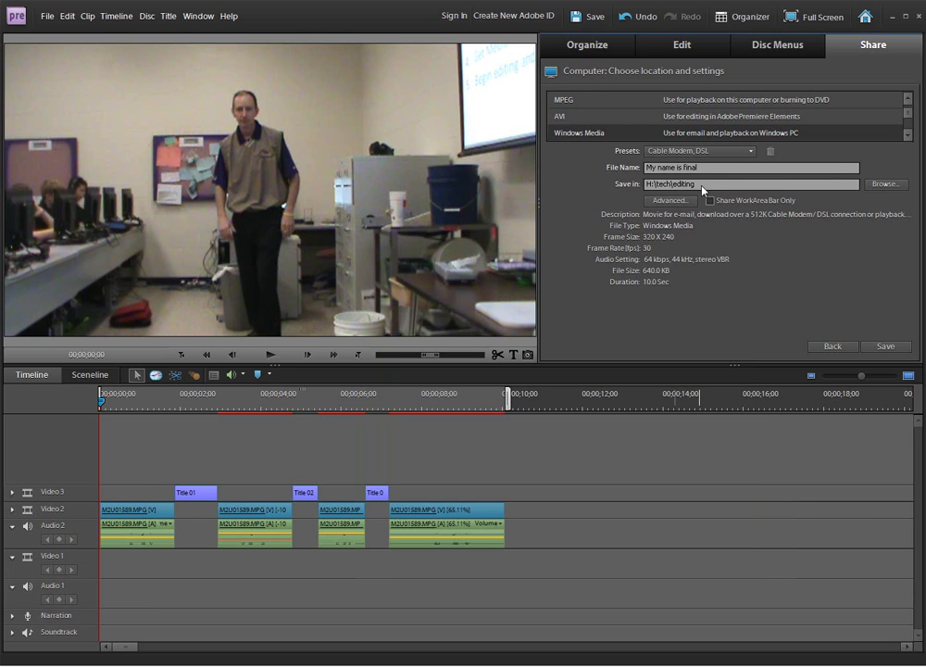
Step: Export the 'My name is final' Windows Media file and dismiss the Save Complete message
left_click(887, 347)
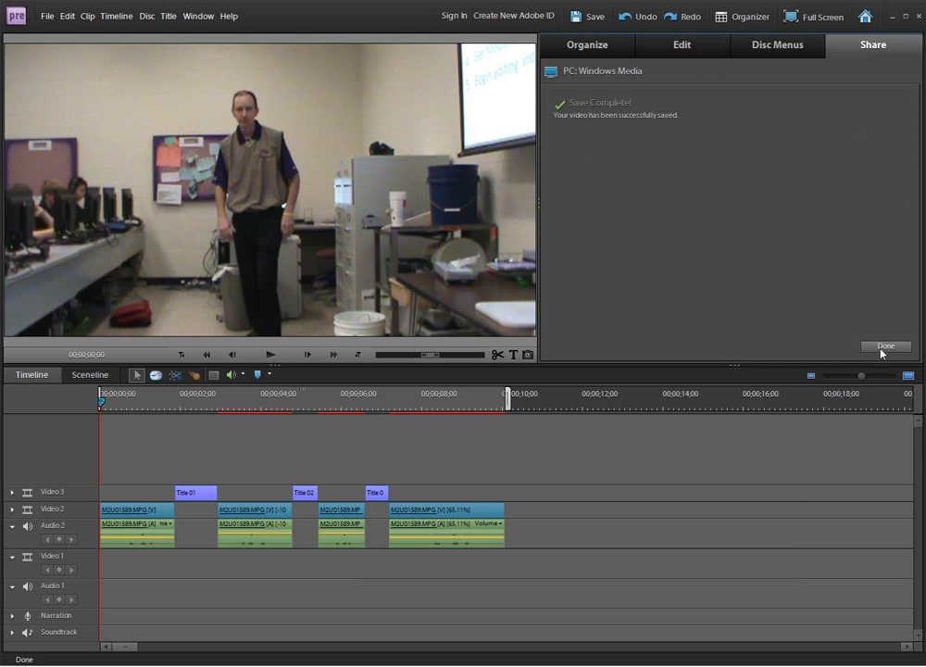
left_click(884, 346)
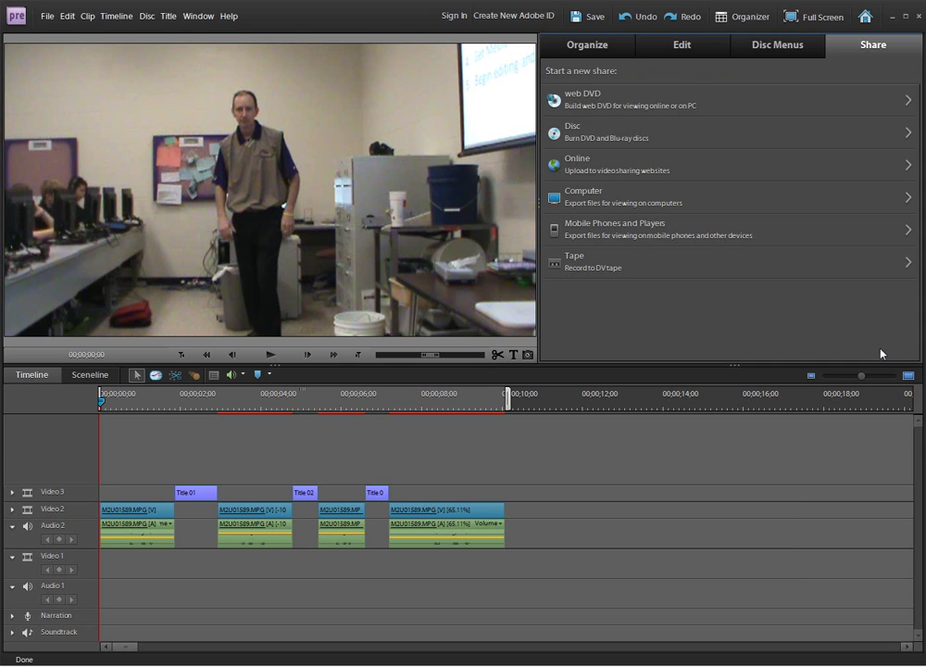
Step: Minimize Premiere Elements and open the H:\tech\editing folder in Windows Explorer
left_click(892, 17)
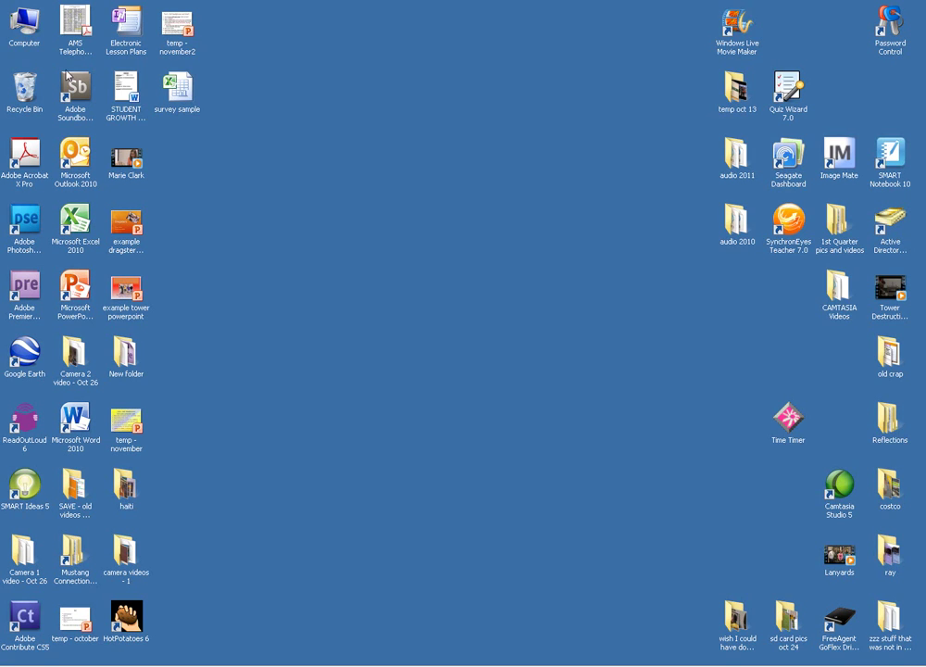
double_click(28, 22)
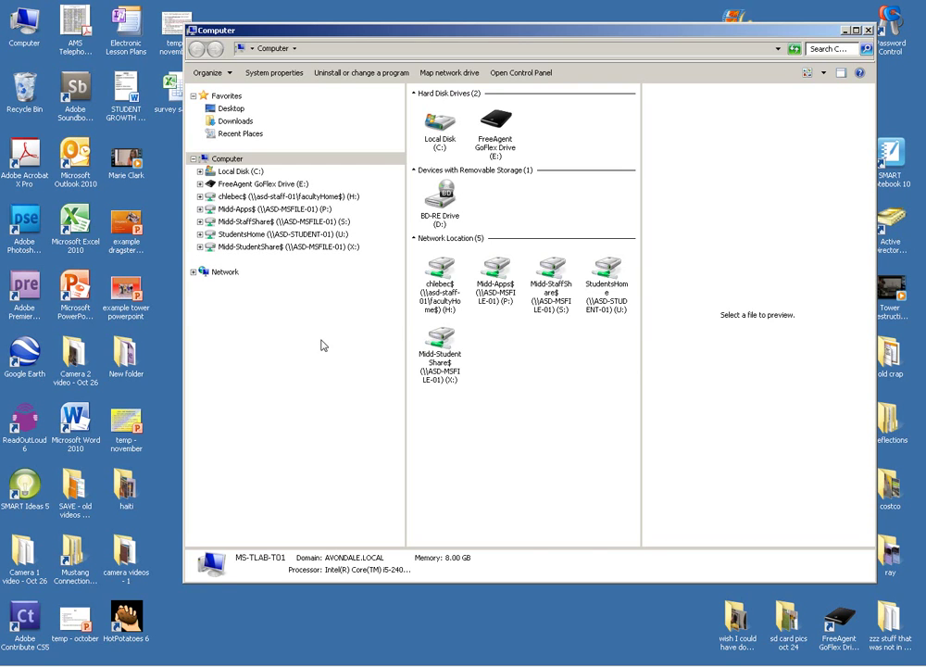
double_click(441, 274)
double_click(436, 227)
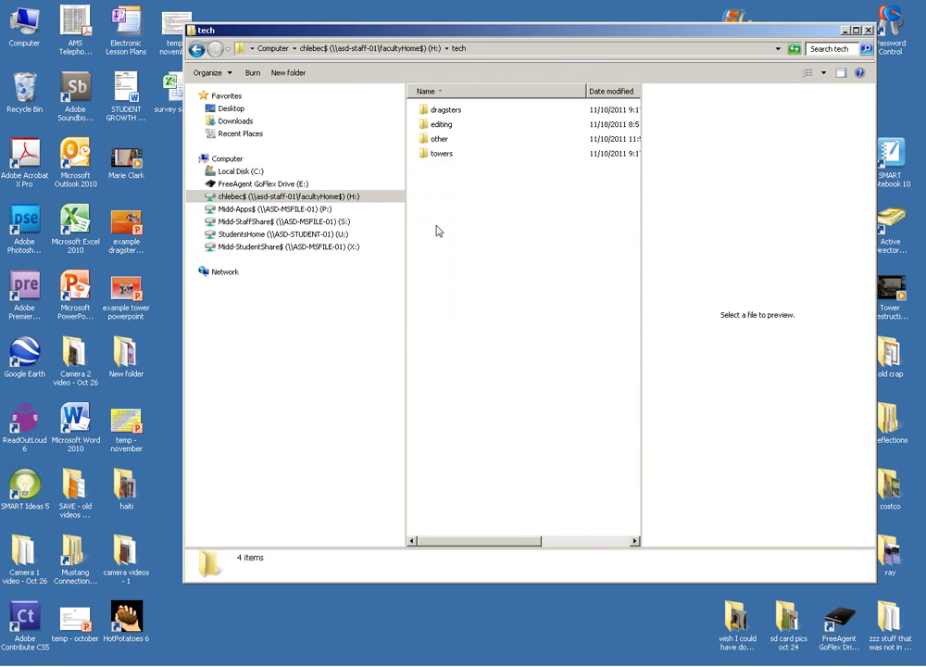
double_click(429, 130)
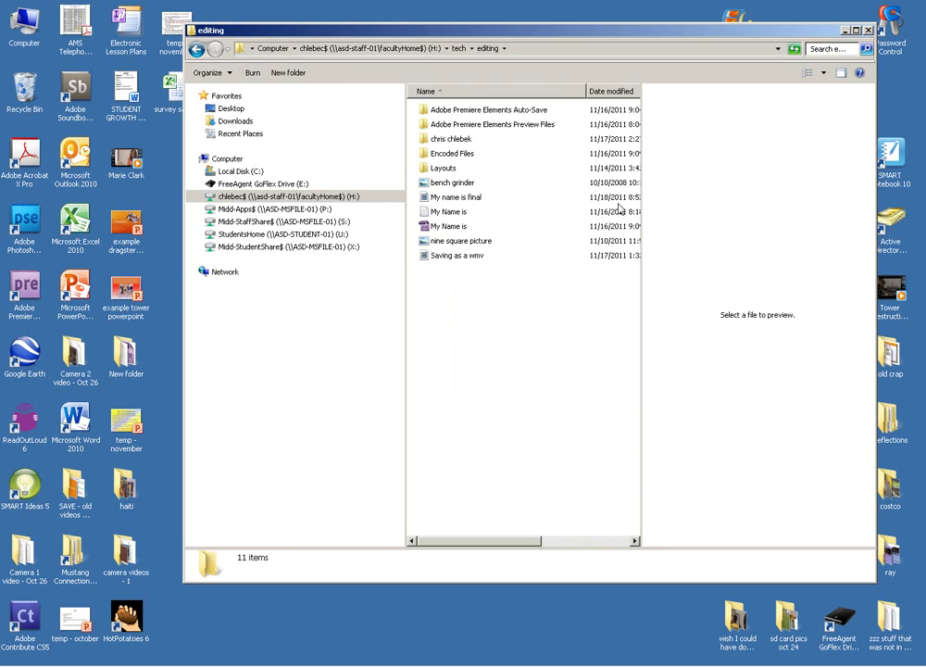
Step: Widen the file list to show the Type and Size of 'My name is final'
left_click_drag(639, 199, 787, 198)
left_click(479, 197)
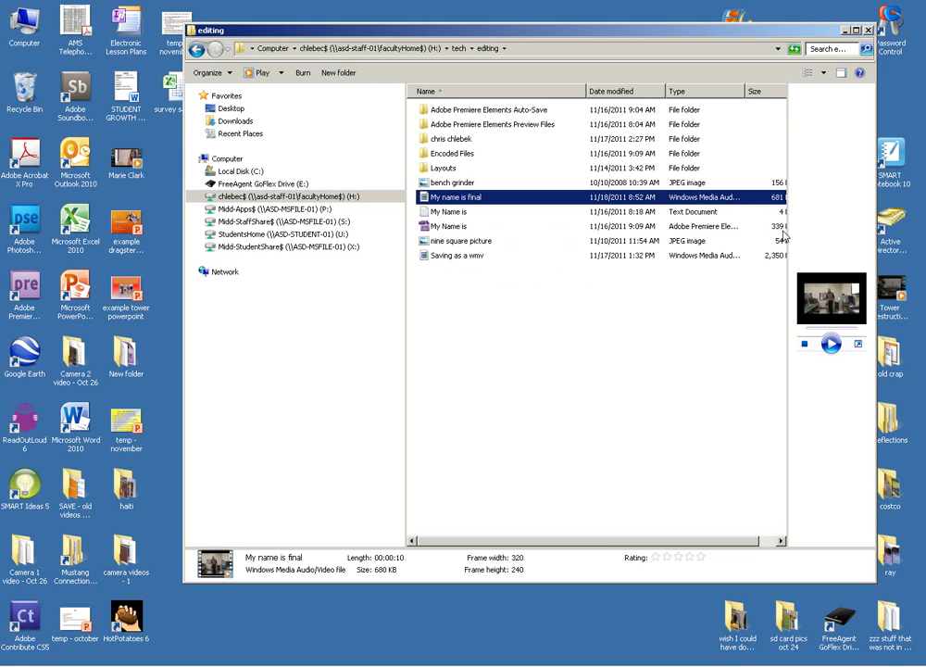
left_click_drag(789, 229, 822, 232)
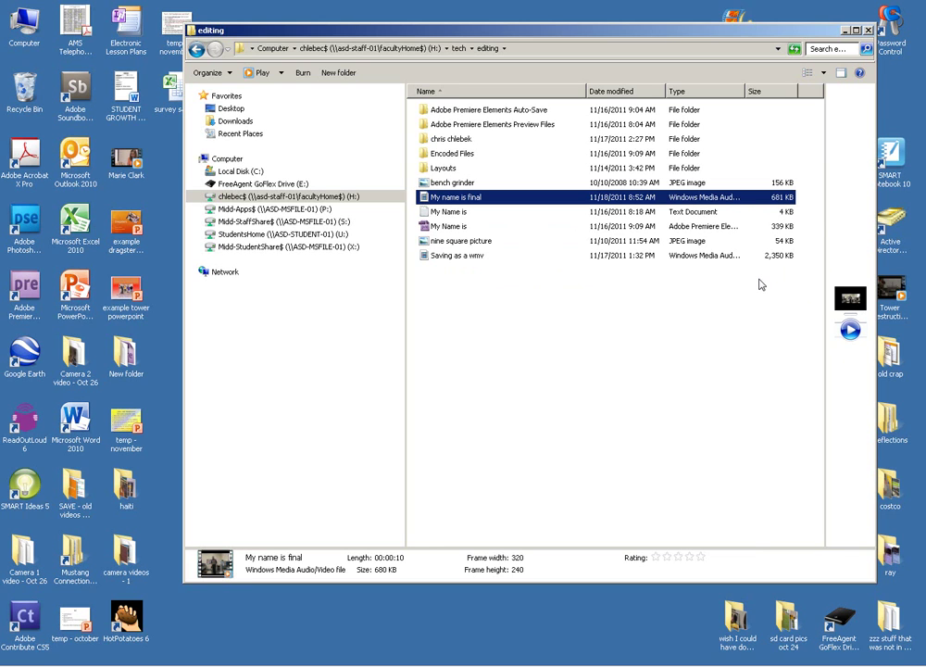
Step: Play 'My name is final' in Windows Media Player and pause it near the end
double_click(438, 197)
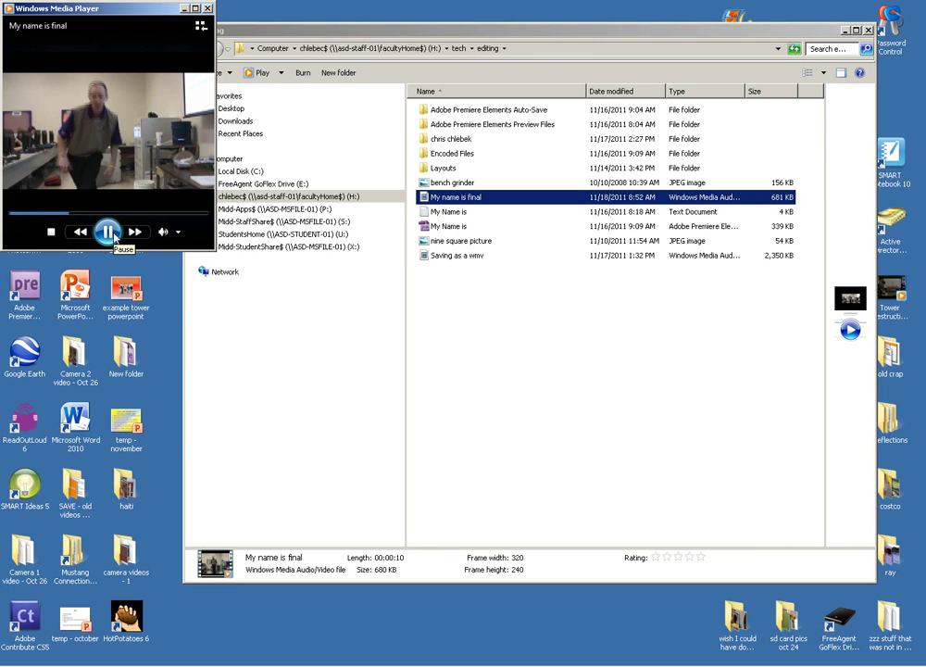
left_click(114, 237)
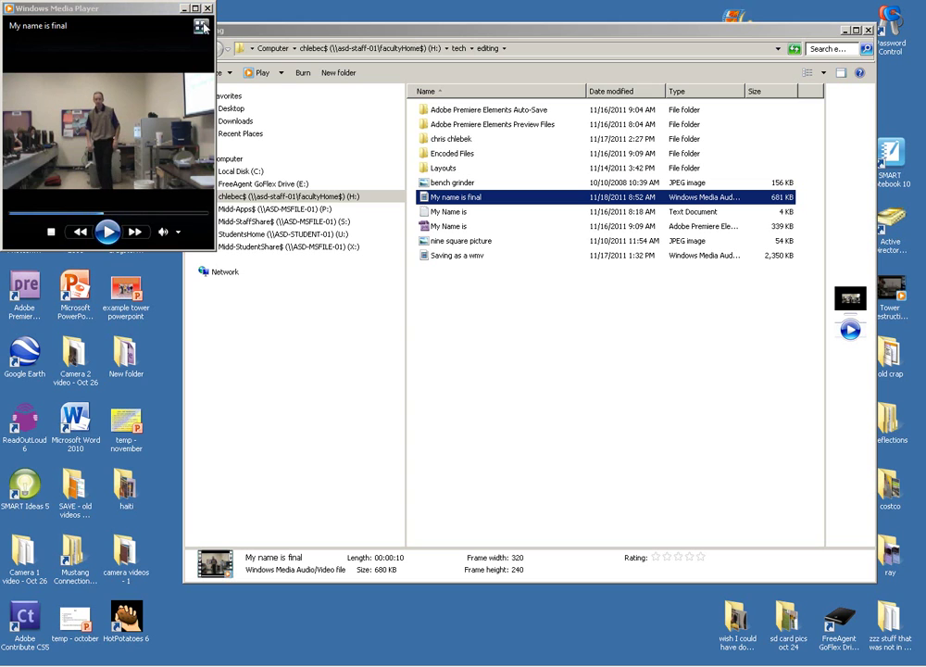